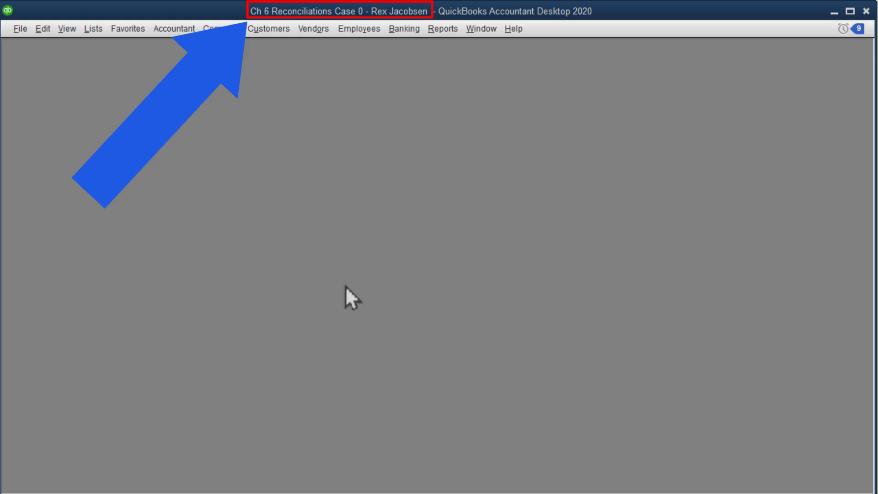
Turn on the Open Window List and display the Home page maximized.
left_click(69, 29)
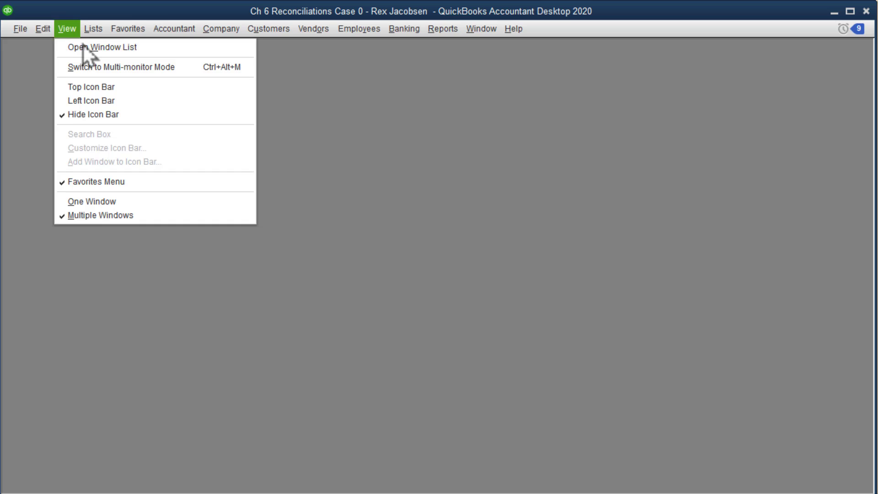
left_click(85, 47)
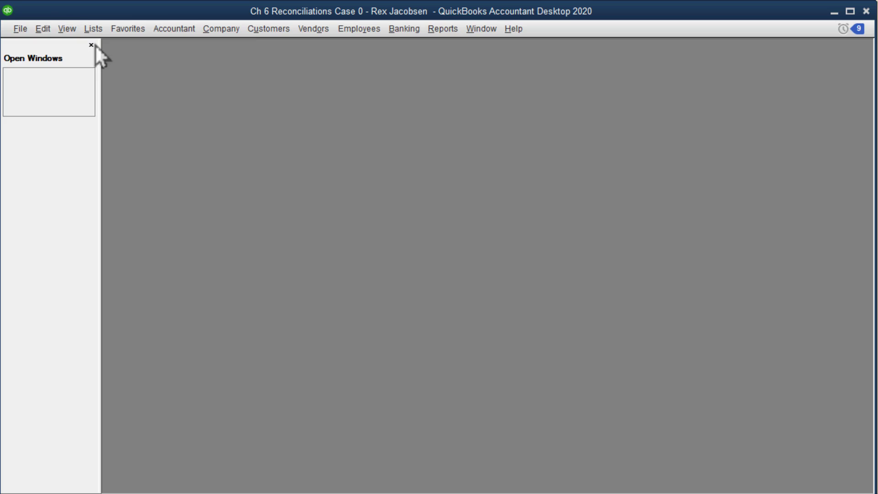
left_click(166, 28)
mouse_move(210, 32)
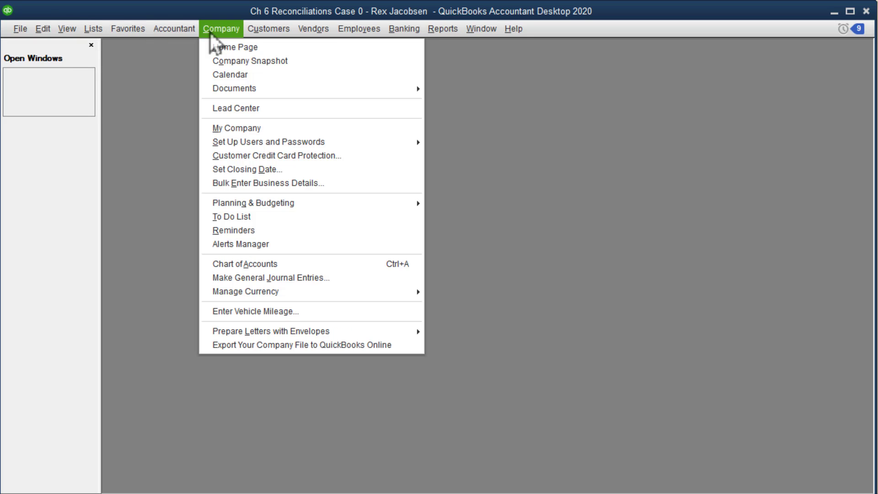
left_click(233, 52)
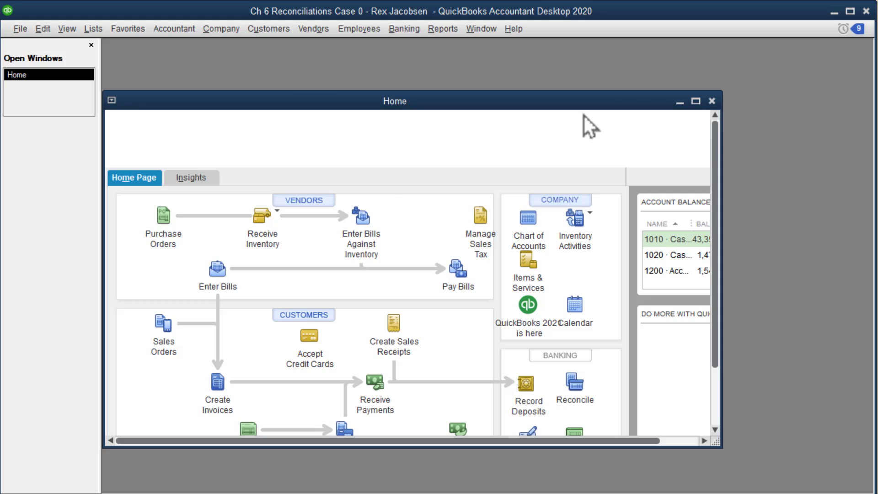
left_click(696, 101)
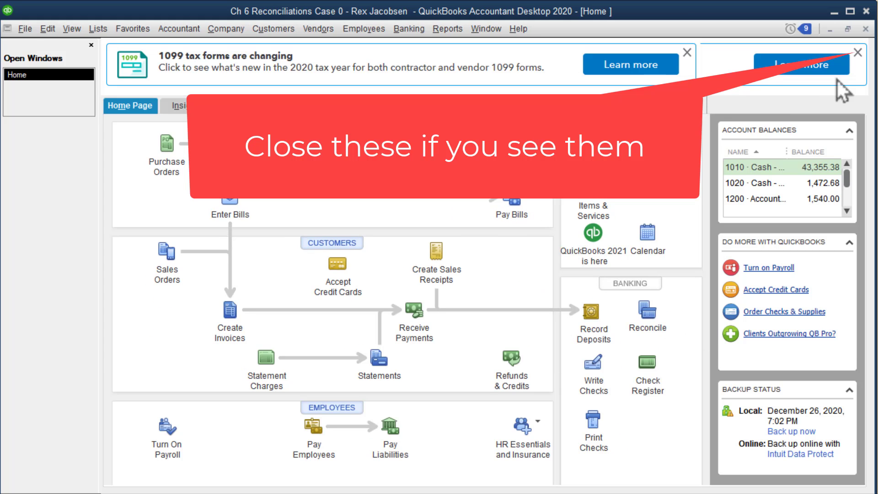
Dismiss the 1099 banner, open the Chart of Accounts and start a new Bank-type account.
left_click(858, 52)
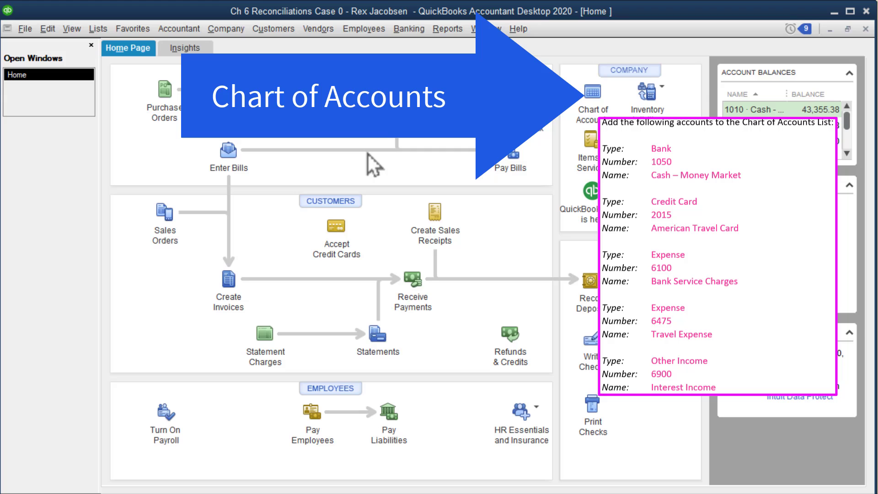
left_click(595, 105)
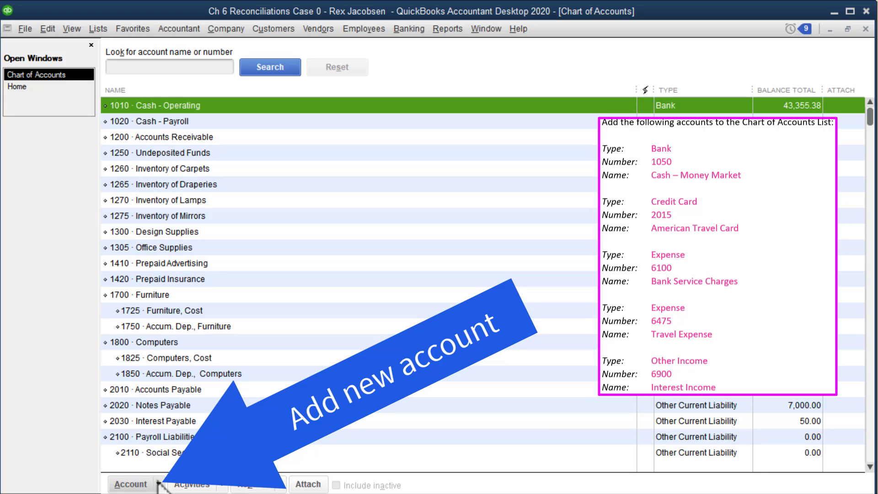
key("ctrl+n")
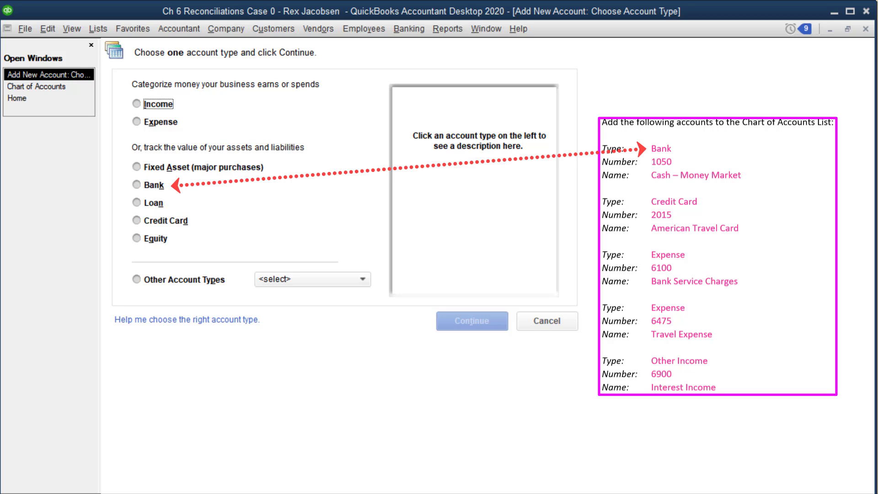
left_click(136, 184)
Create bank account 1050 named 'Cash - Money Market' with Save & New.
left_click(472, 321)
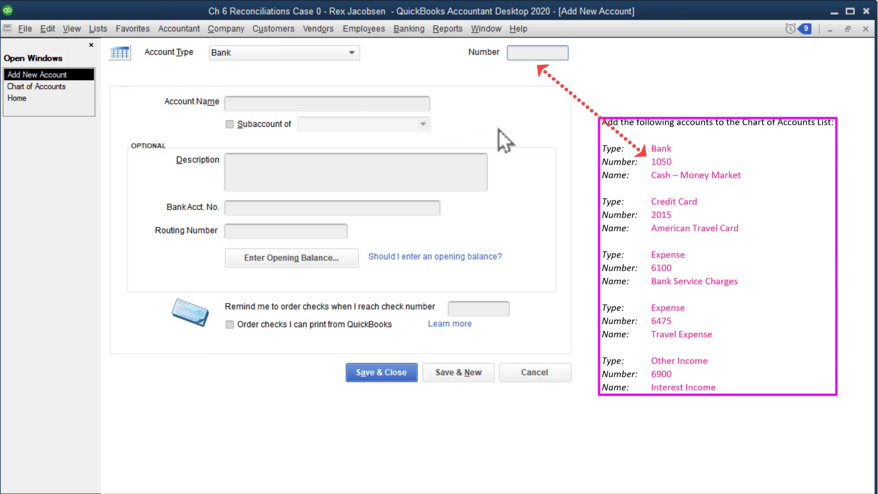
type("1050")
key("Tab")
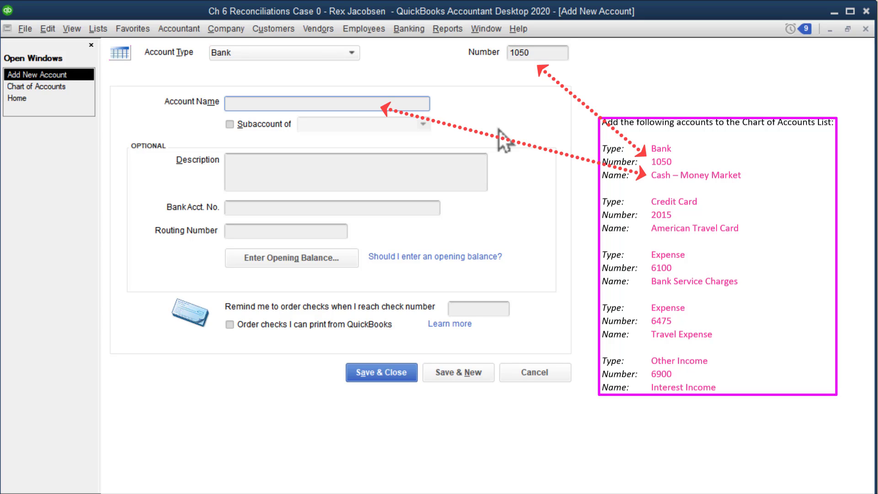
type("Cash ")
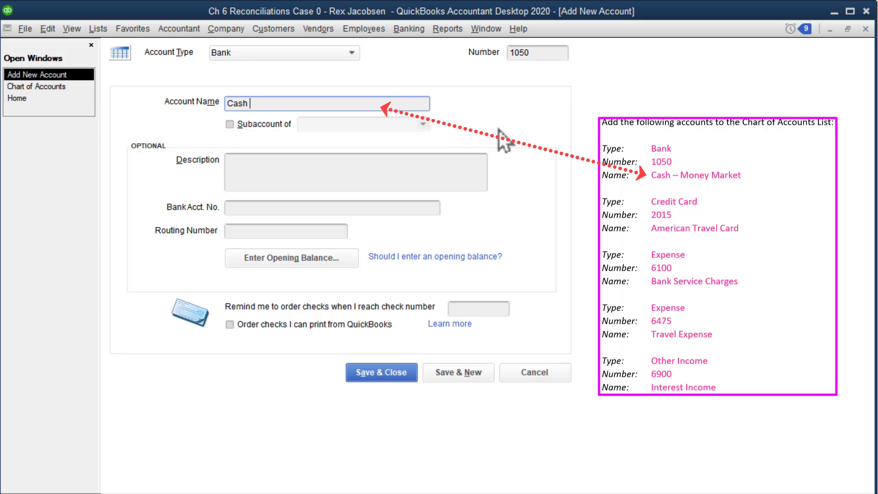
type("- Money Market")
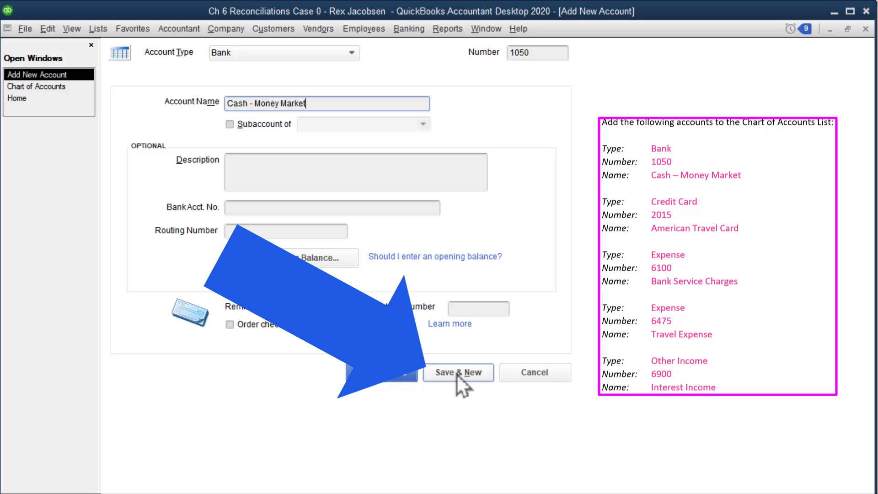
left_click(457, 372)
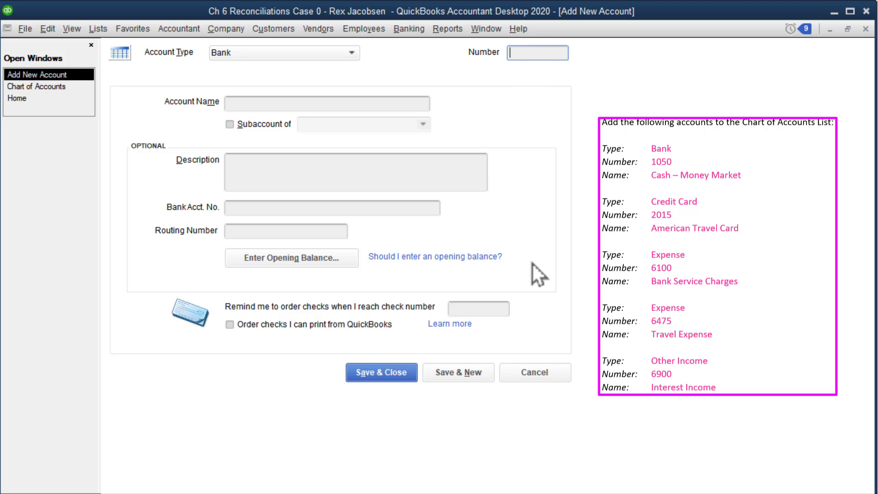
Create Credit Card account 2015 named 'American Travel Card' with Save & New.
left_click(349, 51)
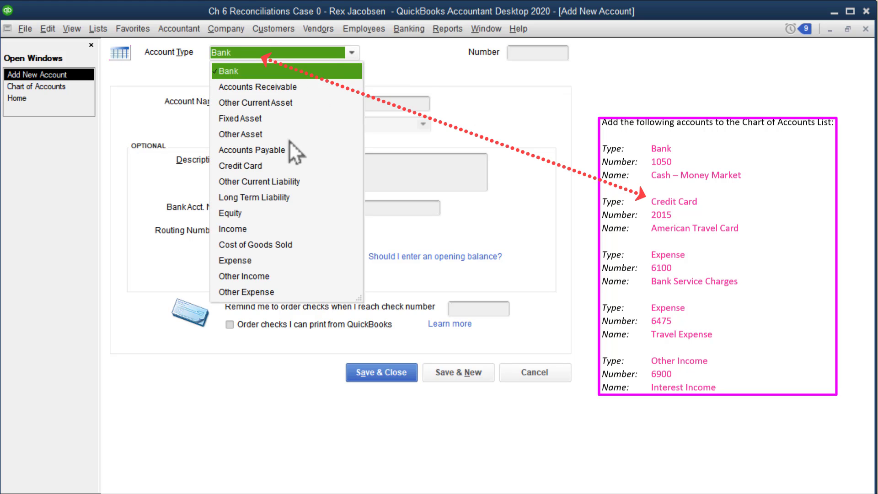
left_click(247, 167)
key("Tab")
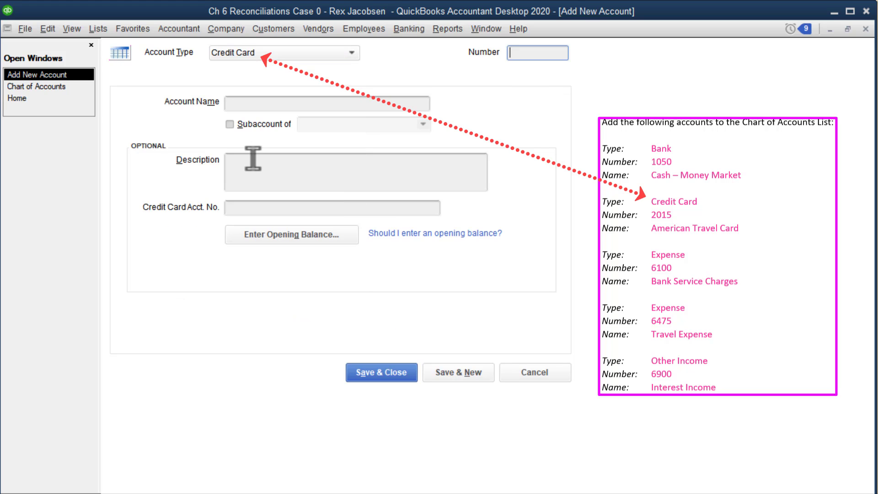
type("2015")
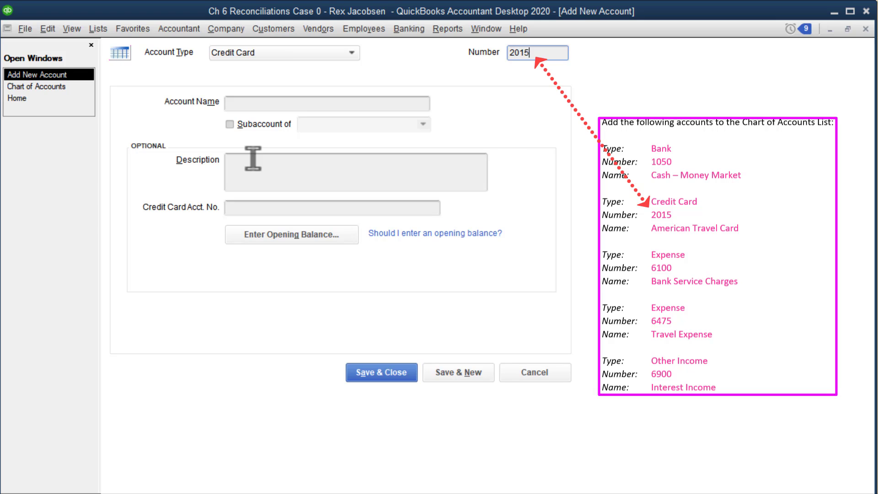
key("Tab")
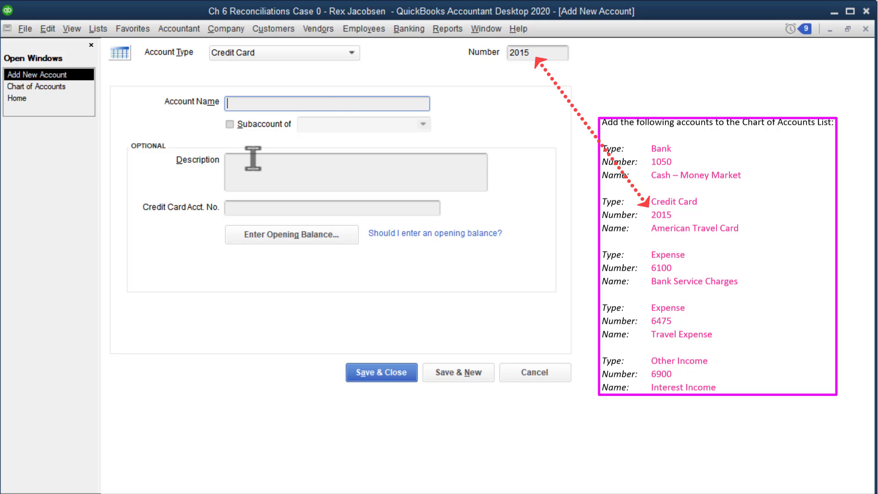
type("Amer")
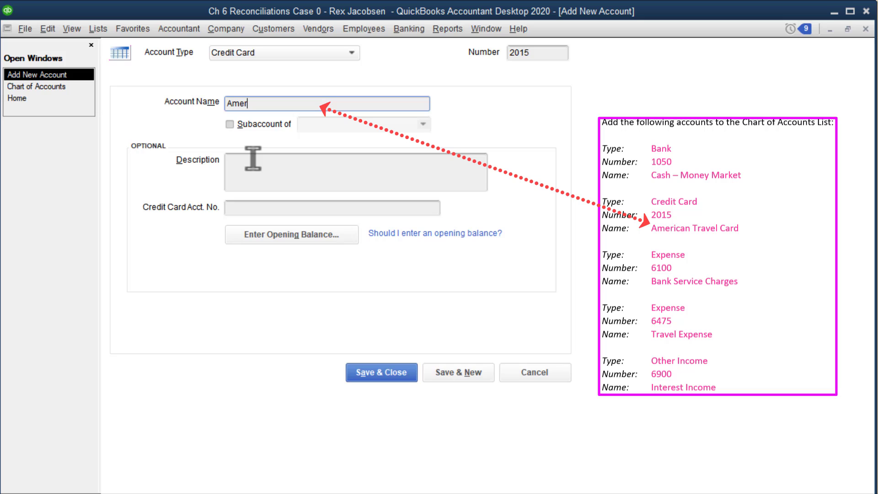
type("ican Travel Card")
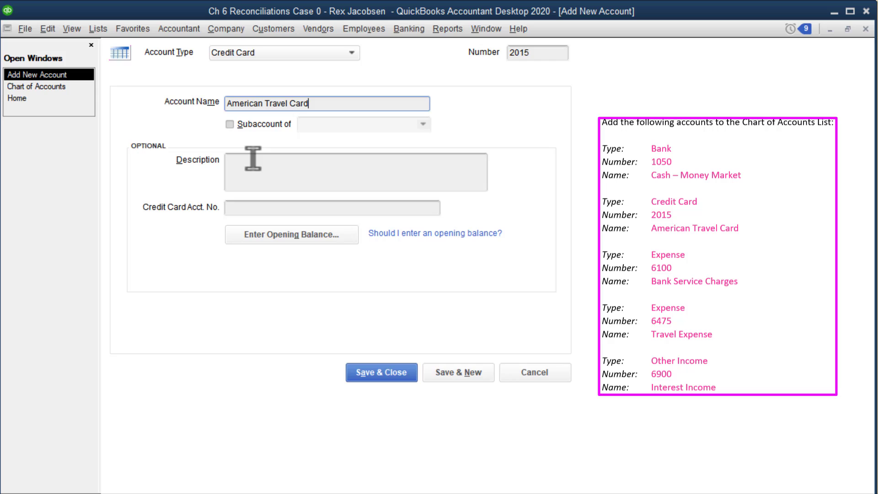
left_click(461, 373)
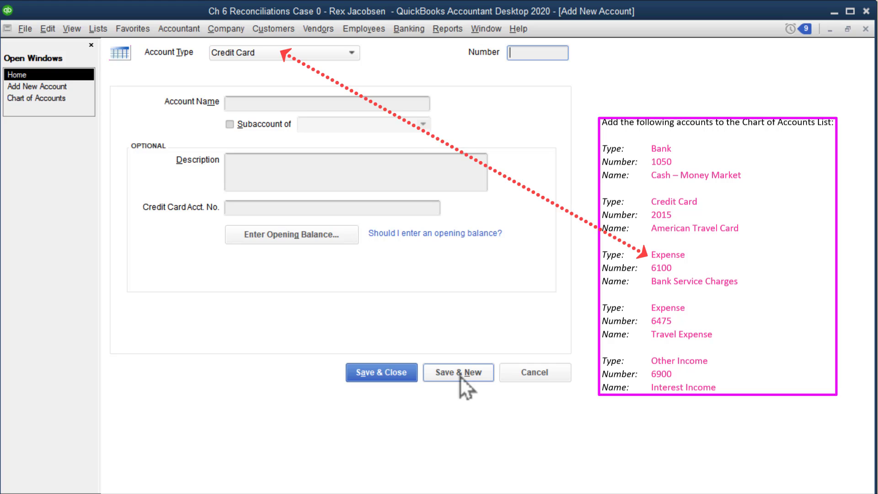
Create Expense account 6100 named 'Bank Service Charges' with Save & New.
left_click(286, 55)
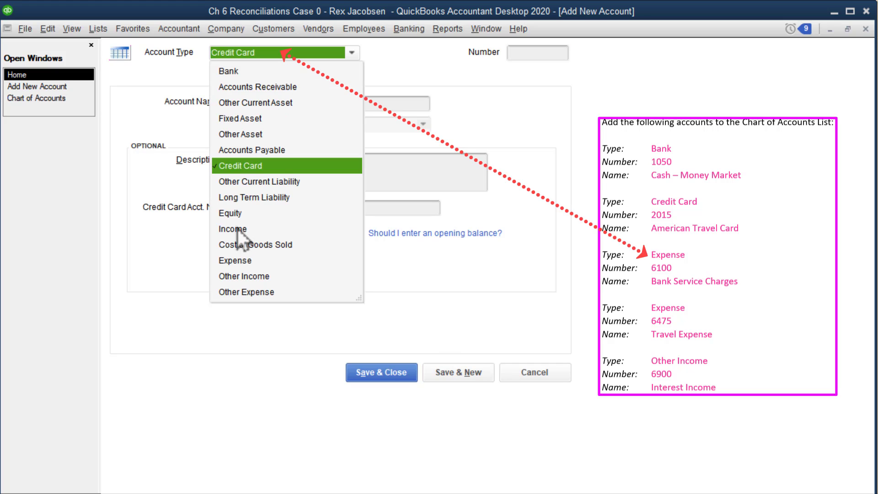
left_click(237, 262)
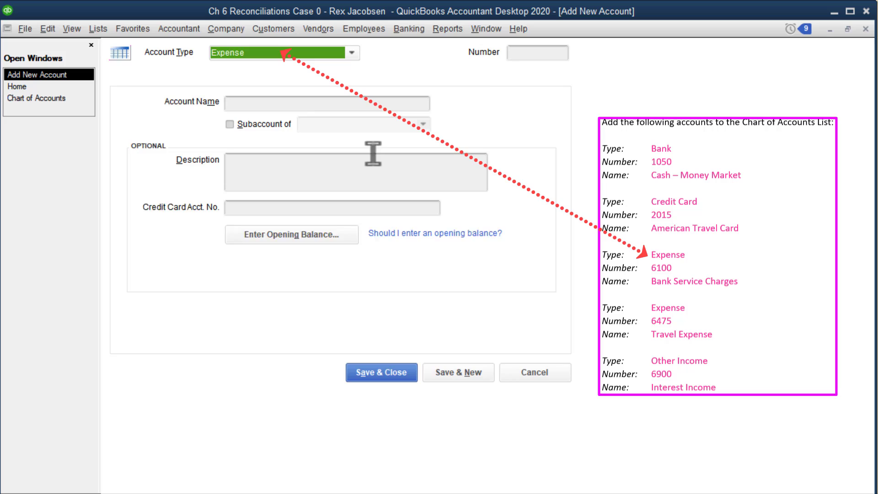
left_click(515, 59)
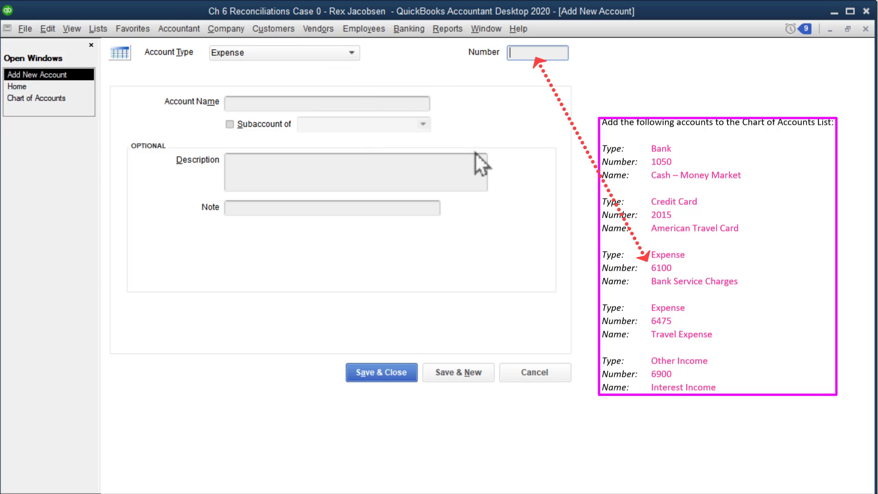
type("6100")
key("Tab")
type("Bank ")
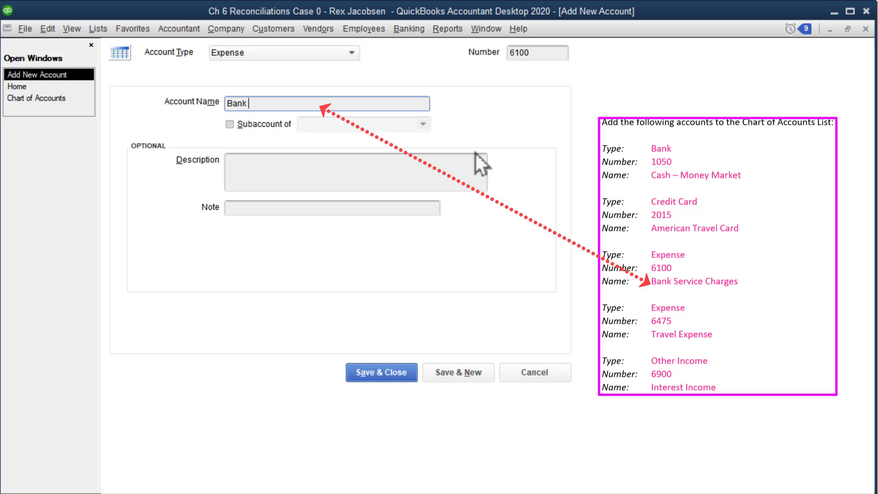
type("Service Charges")
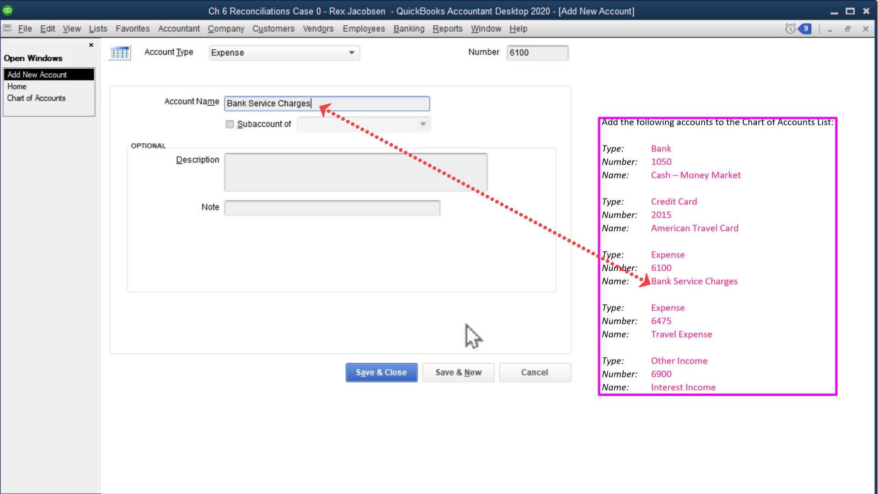
left_click(448, 377)
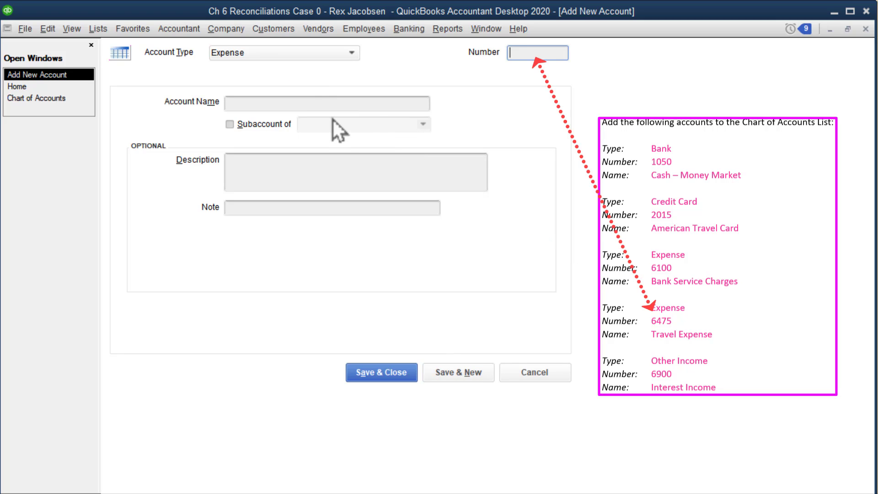
Enter number 6475 and name 'Travel Expense' on the new Expense account form.
type("6475")
key("Tab")
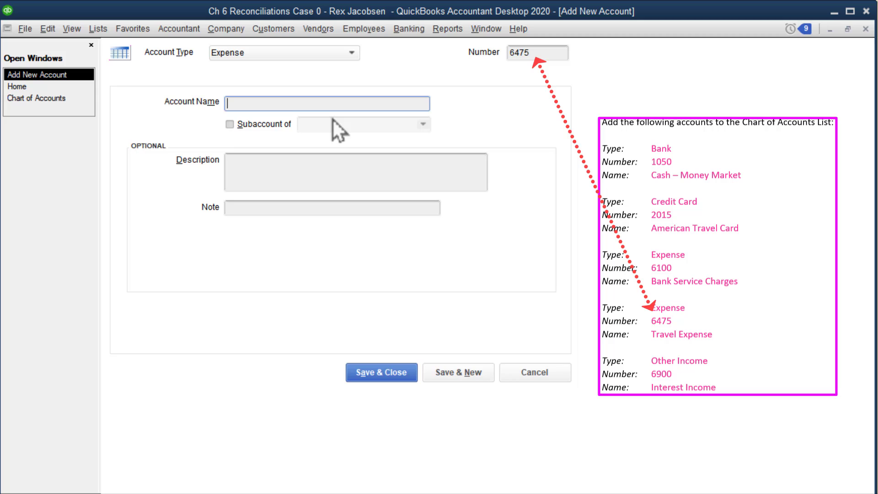
type("Trav")
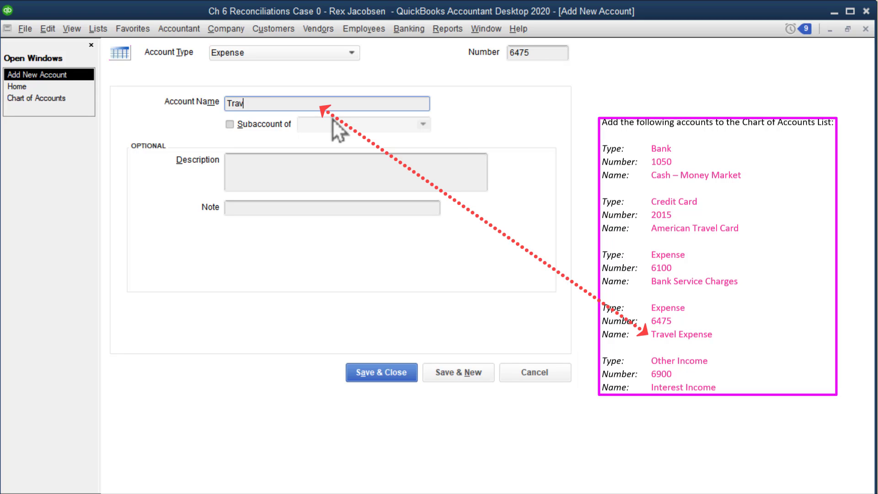
type("el Expense")
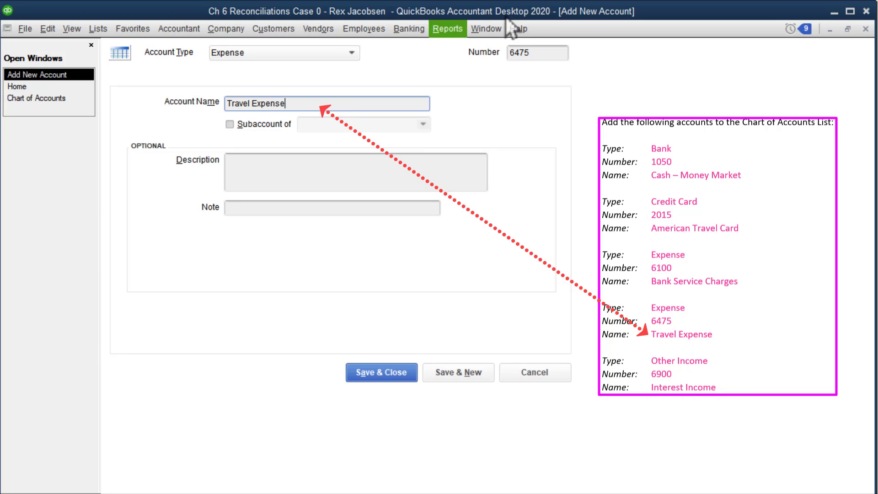
Save Travel Expense, then add Other Income account 6900 'Interest Income' with Save & Close.
left_click(462, 374)
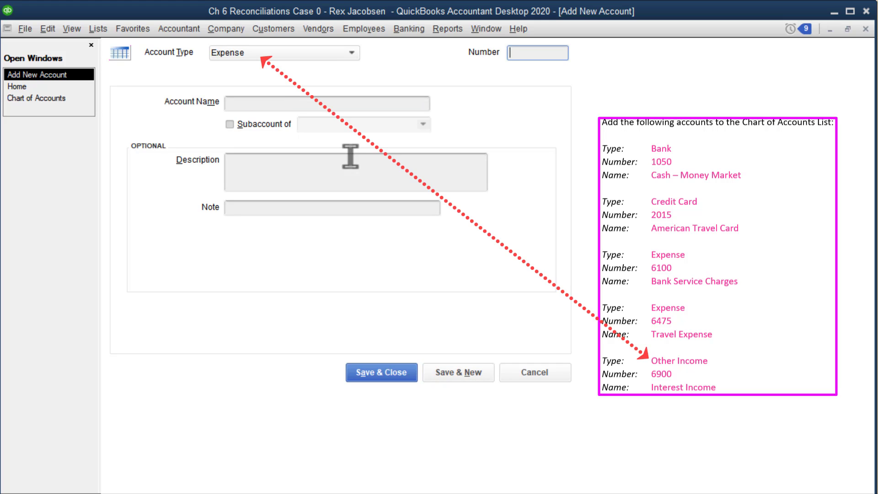
left_click(351, 54)
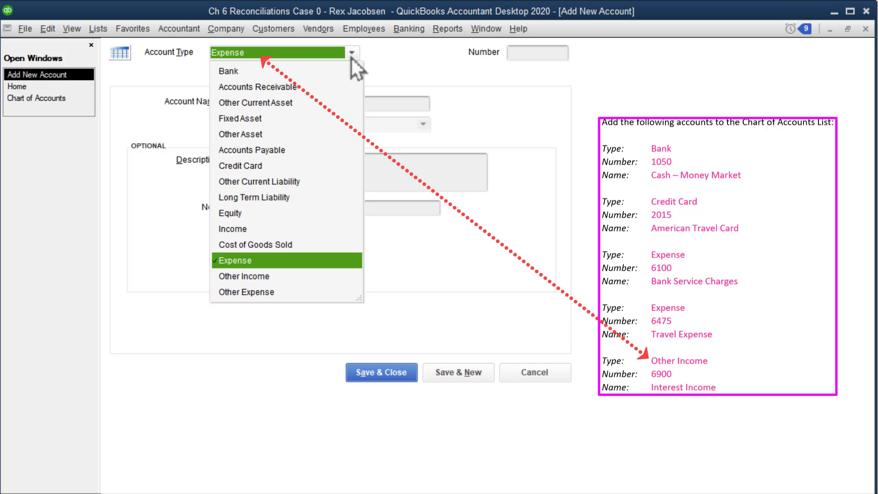
left_click(253, 277)
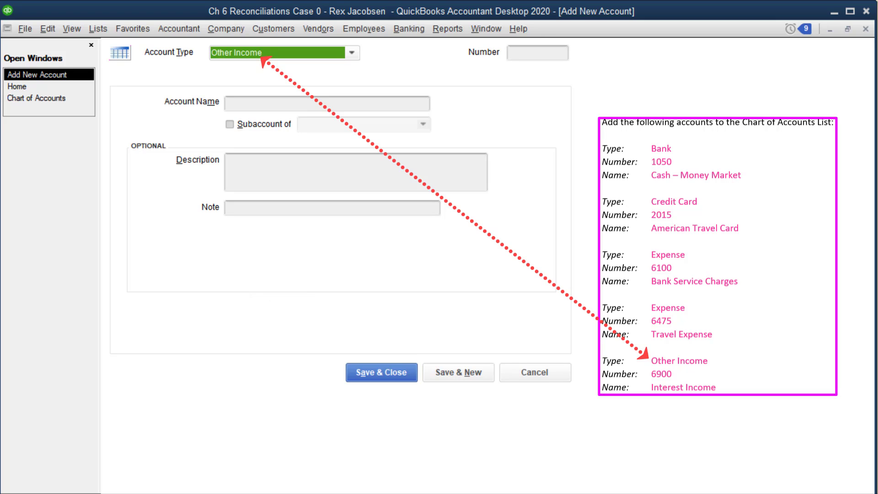
left_click(545, 51)
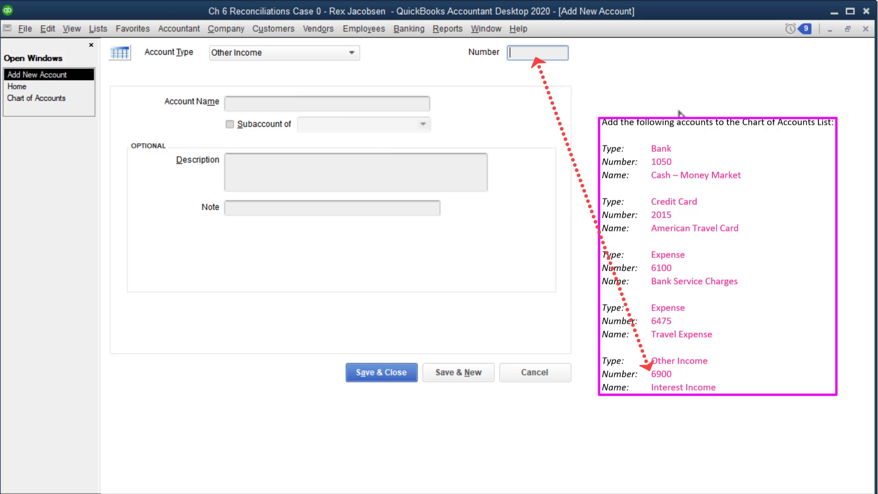
type("6900")
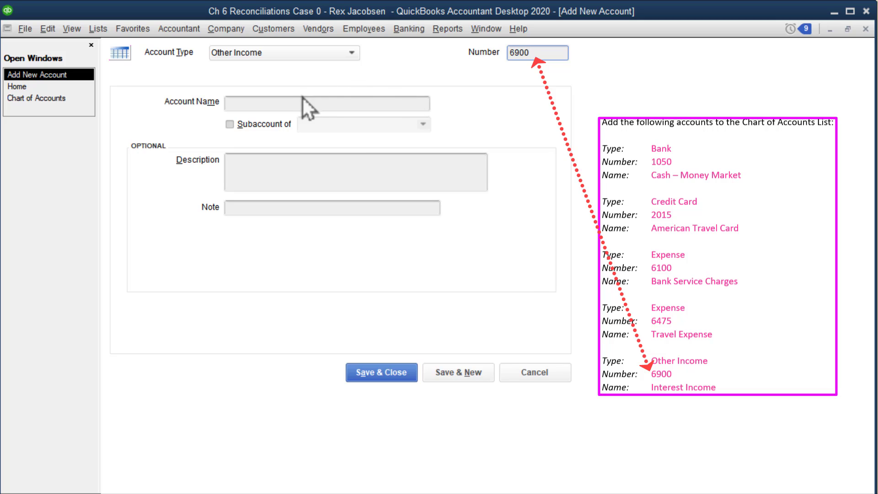
left_click(293, 102)
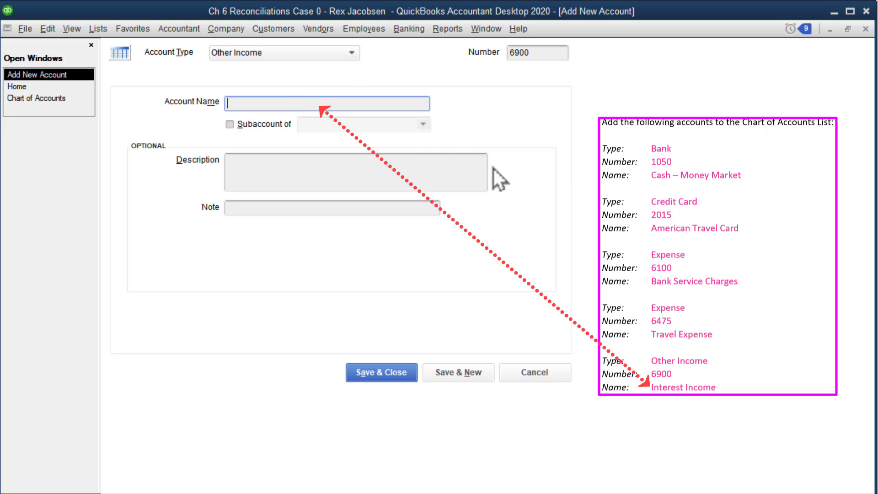
type("Interest Income")
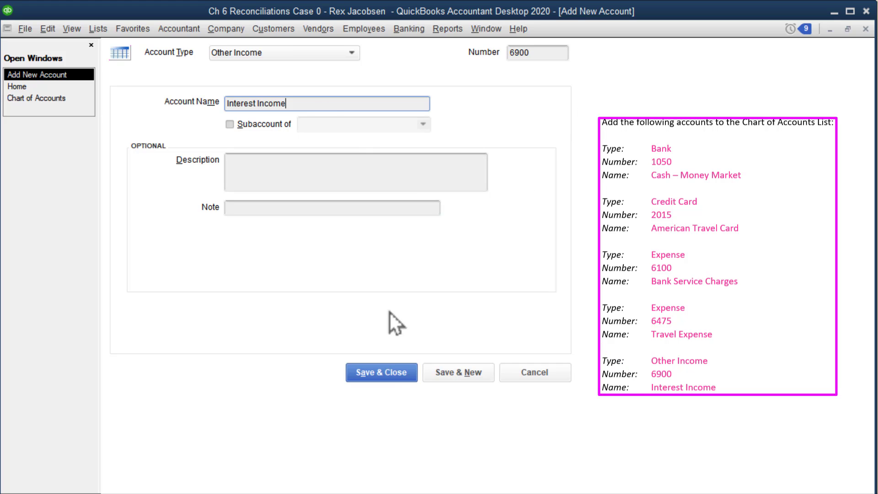
left_click(391, 377)
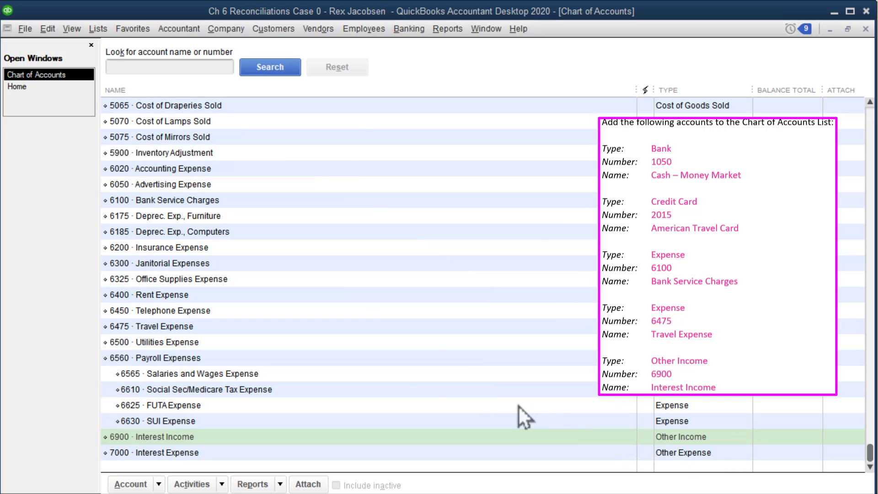
Scroll to the top of the list and select the 1050 Cash - Money Market account.
scroll(409, 382, "up", 14)
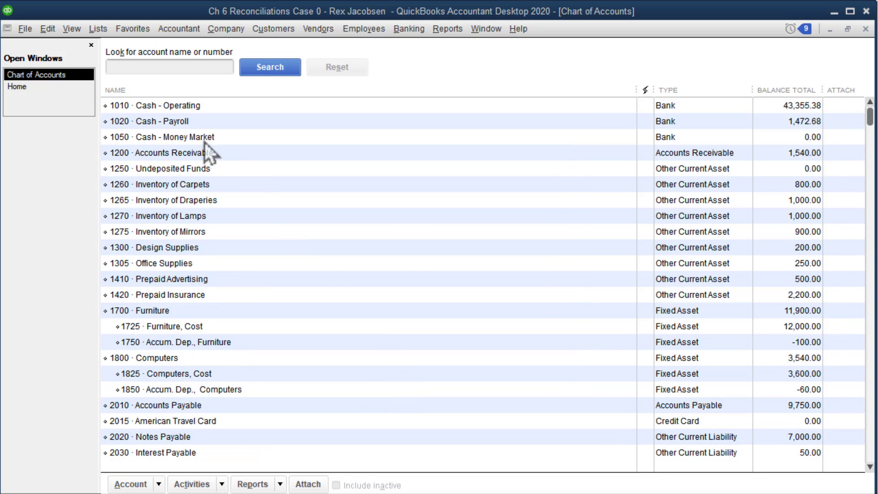
left_click(204, 142)
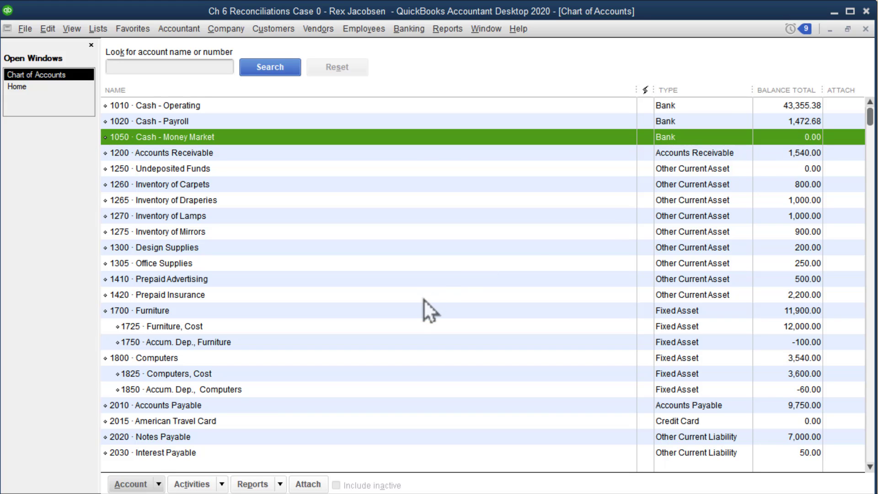
Select the 2015 American Travel Card, 6475 Travel Expense and 6100 Bank Service Charges rows.
scroll(422, 303, "down", 8)
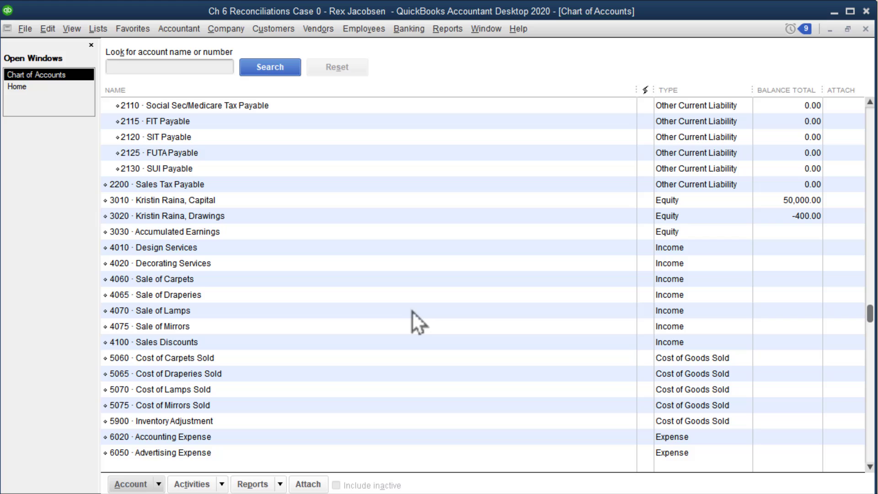
scroll(413, 312, "up", 4)
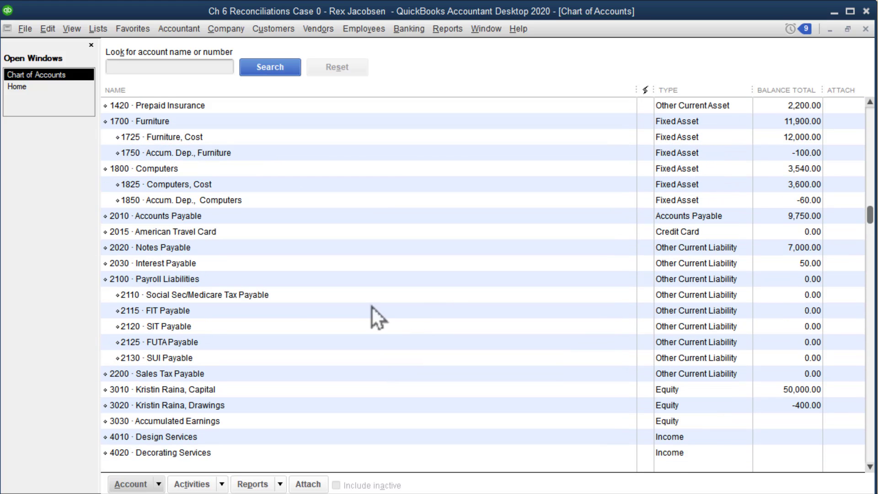
left_click(225, 234)
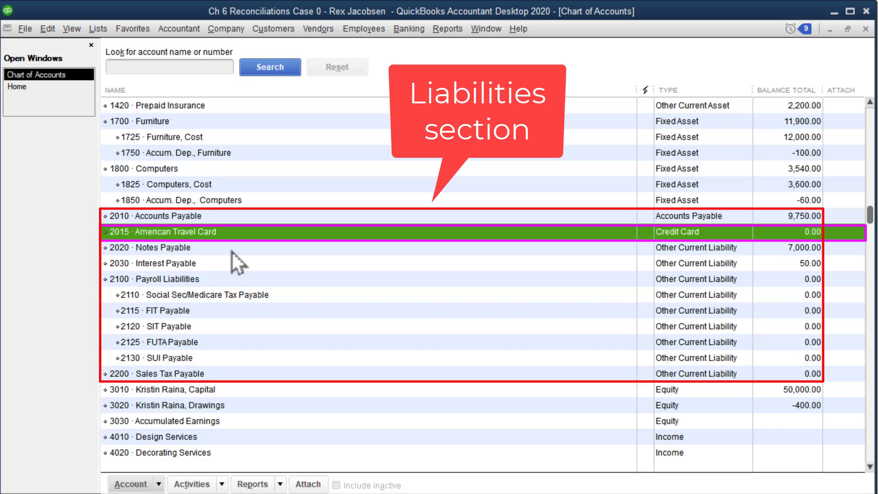
scroll(232, 252, "down", 3)
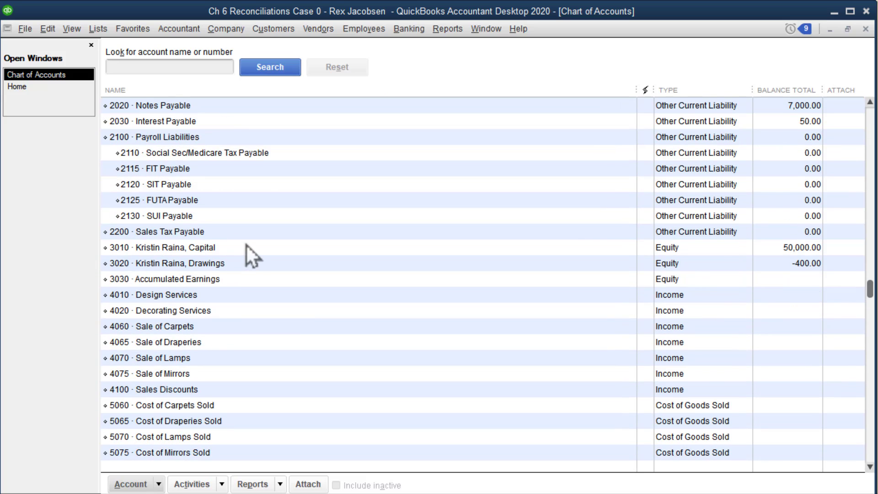
scroll(246, 247, "down", 2)
scroll(421, 318, "down", 3)
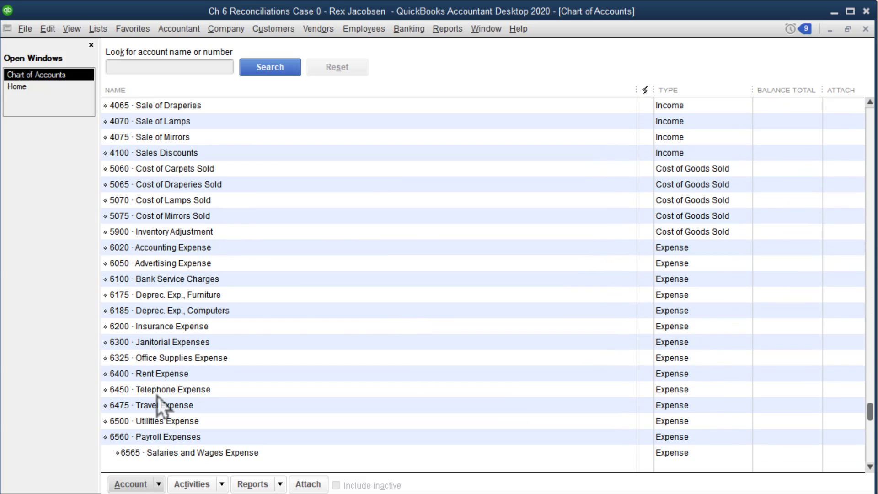
left_click(172, 410)
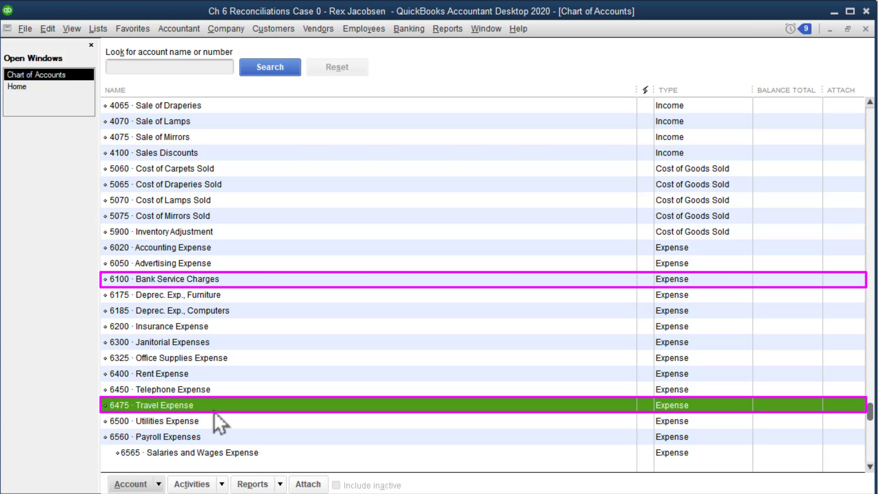
left_click(178, 283)
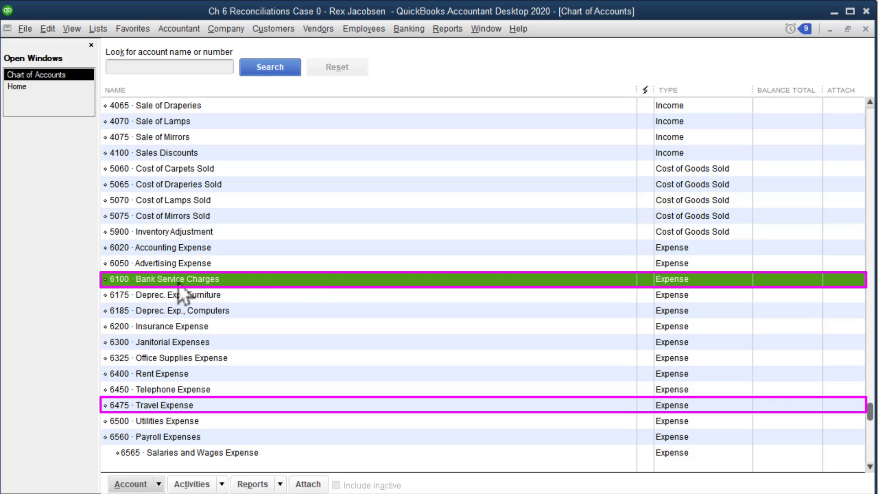